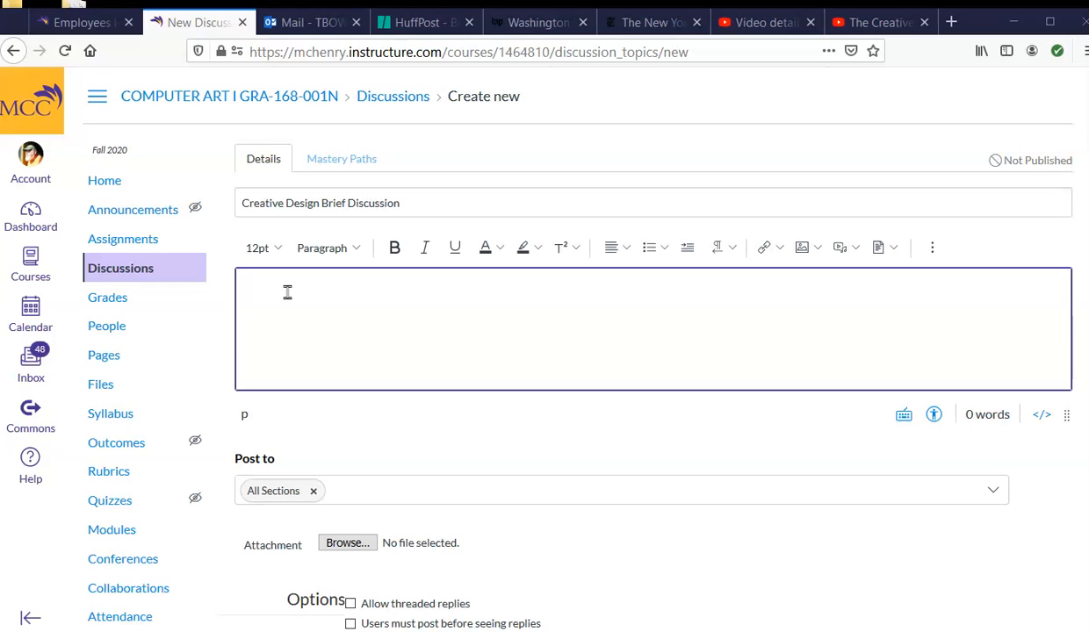
Step: Start an external link in the discussion body with the display text "Intro to Creative Design Briefs"
{"action": "left_click", "coordinate": [296, 272]}
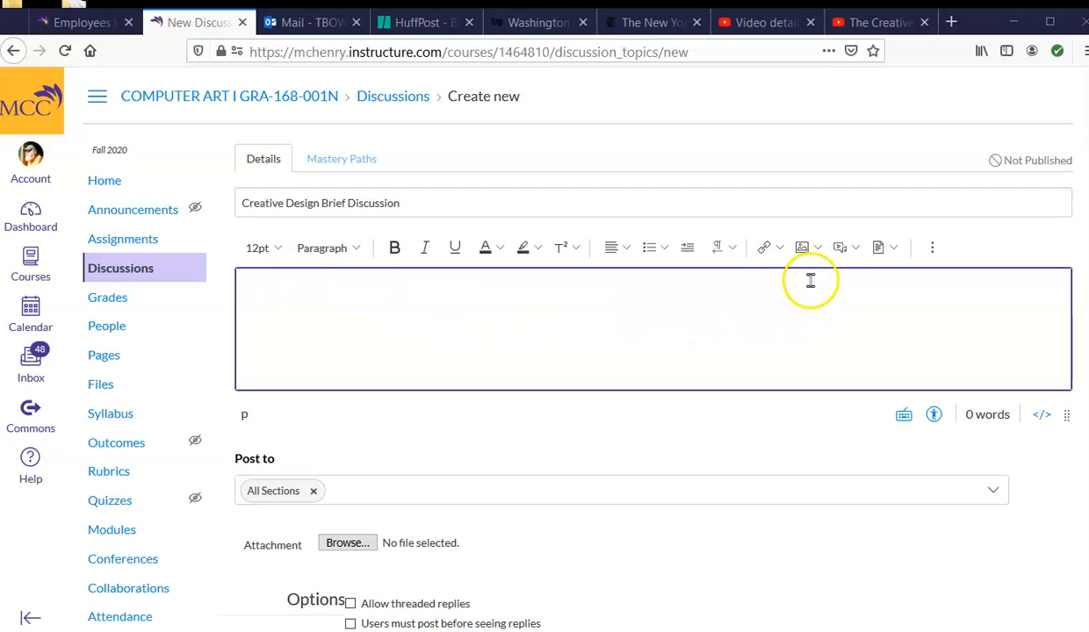
{"action": "left_click", "coordinate": [766, 252]}
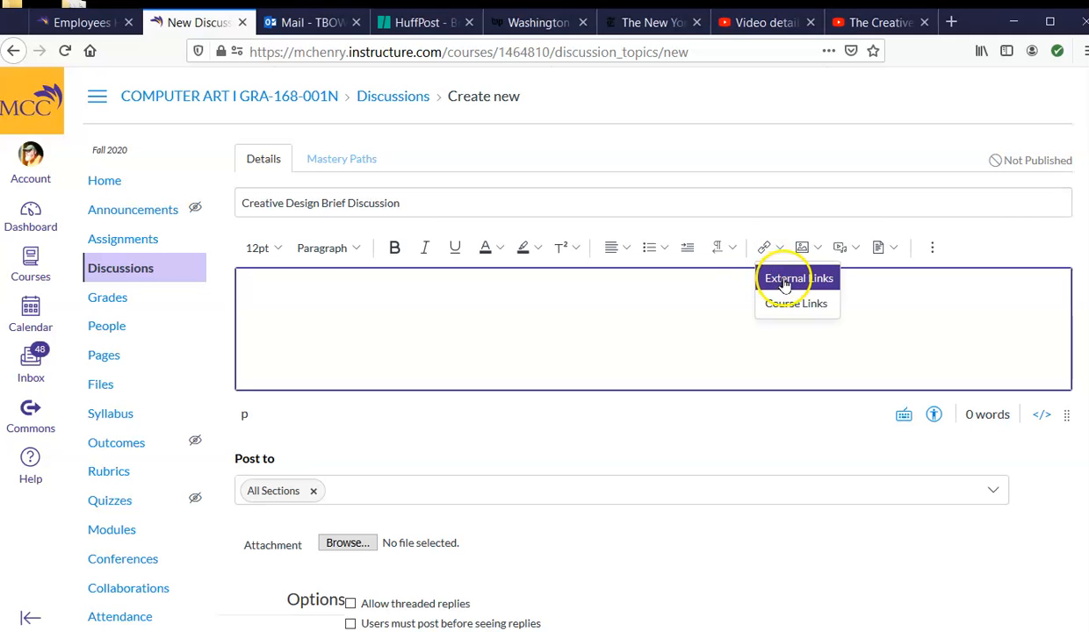
{"action": "left_click", "coordinate": [784, 283]}
{"action": "left_click", "coordinate": [303, 334]}
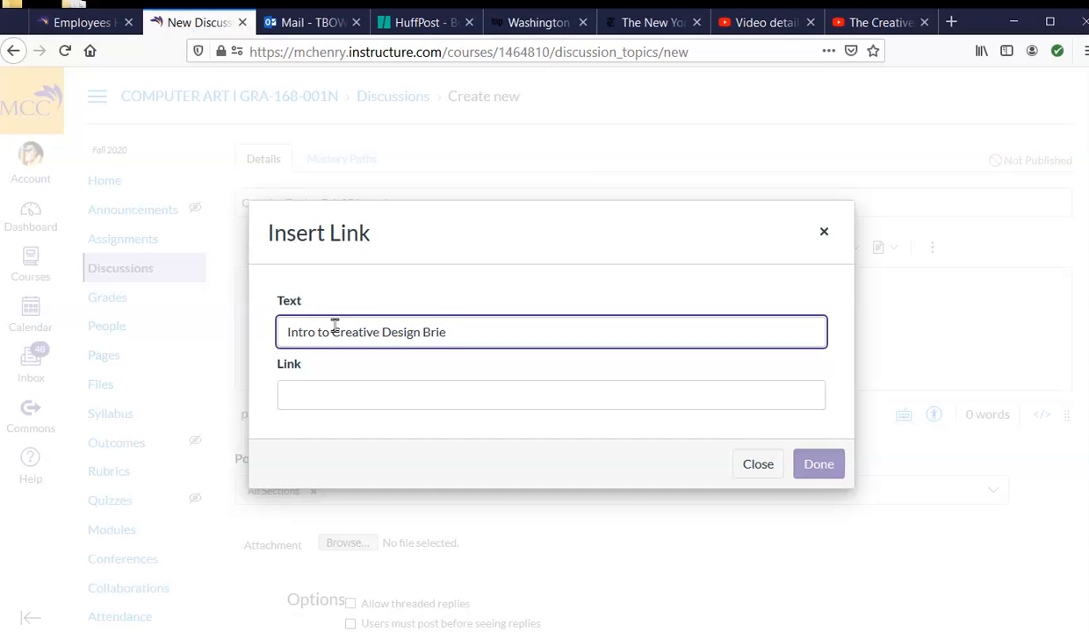
{"action": "type", "text": "s"}
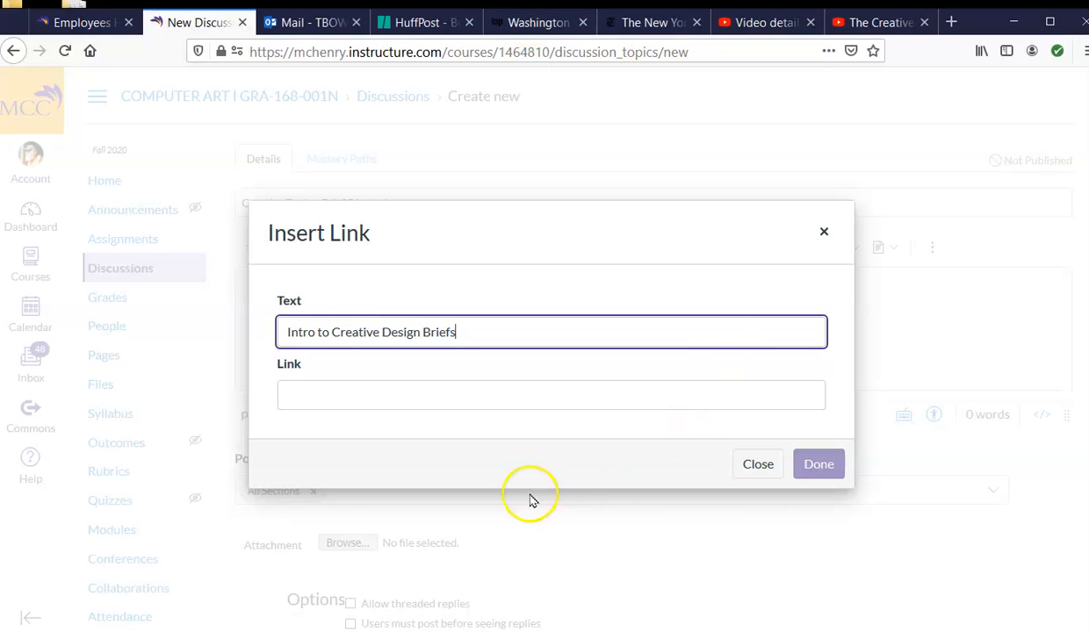
Step: Copy the web address of the YouTube video "The Creative Brief Discussion" from its open browser page
{"action": "left_click", "coordinate": [309, 396]}
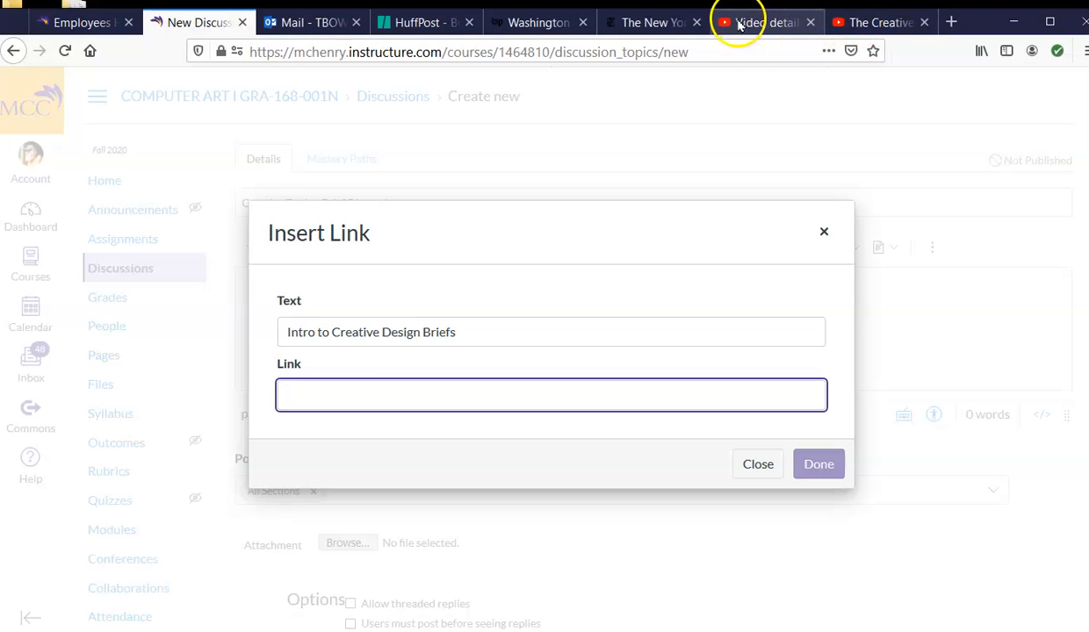
{"action": "left_click", "coordinate": [863, 23]}
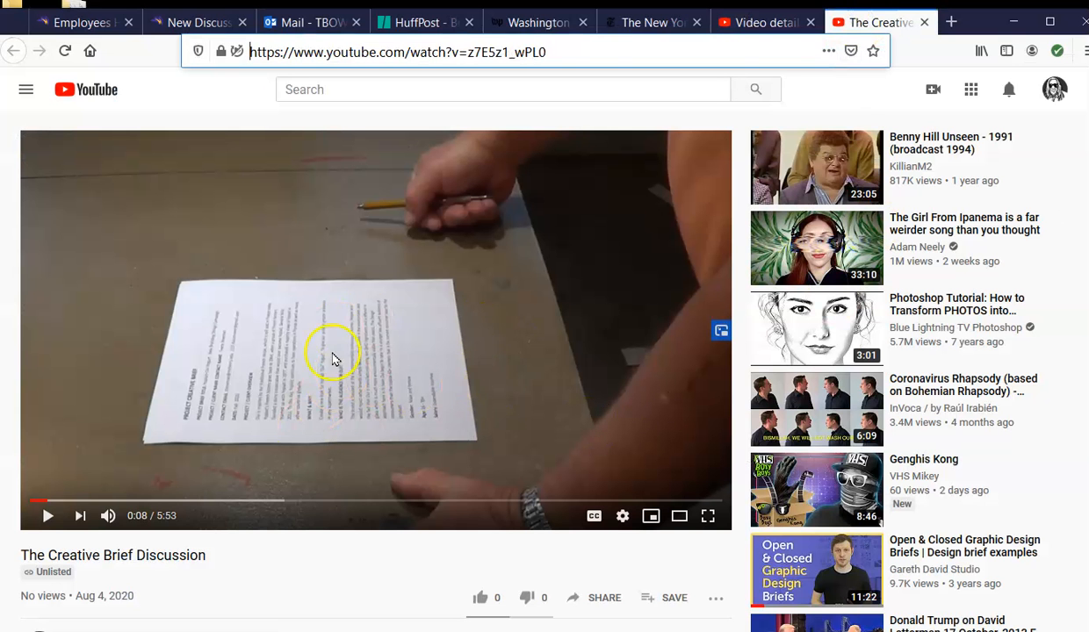
{"action": "left_click", "coordinate": [460, 51]}
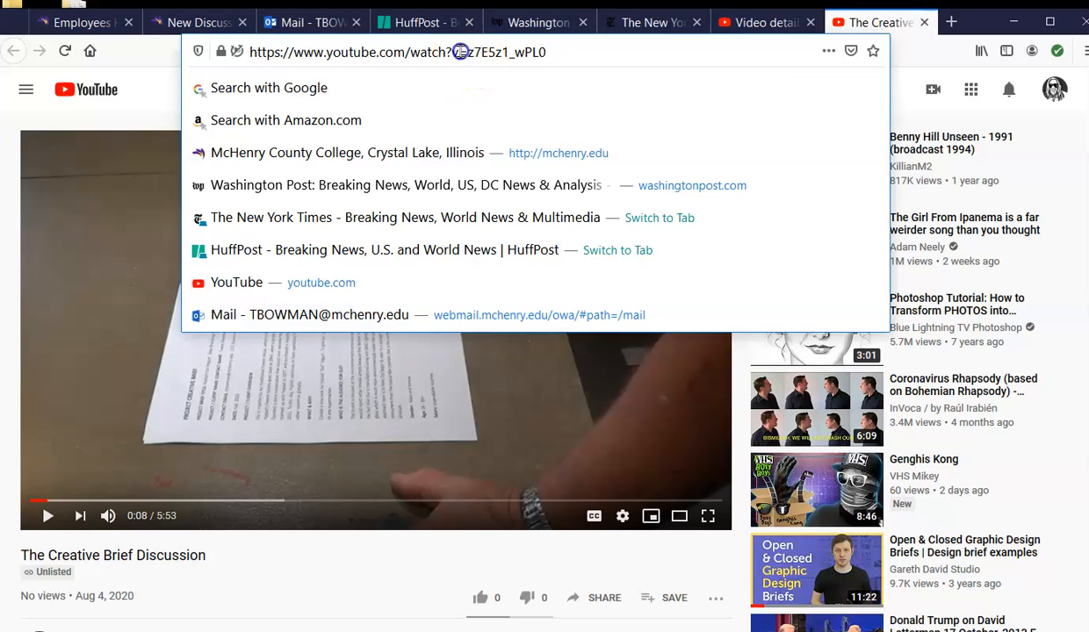
{"action": "left_click_drag", "start_coordinate": [576, 55], "coordinate": [217, 51]}
{"action": "right_click", "coordinate": [297, 52]}
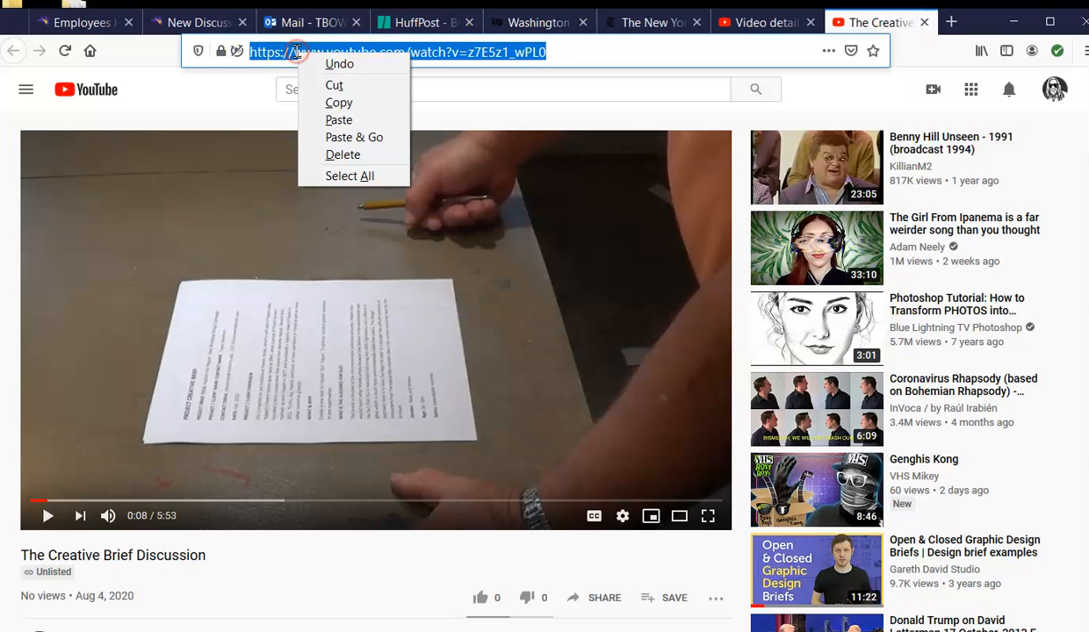
{"action": "left_click", "coordinate": [330, 102]}
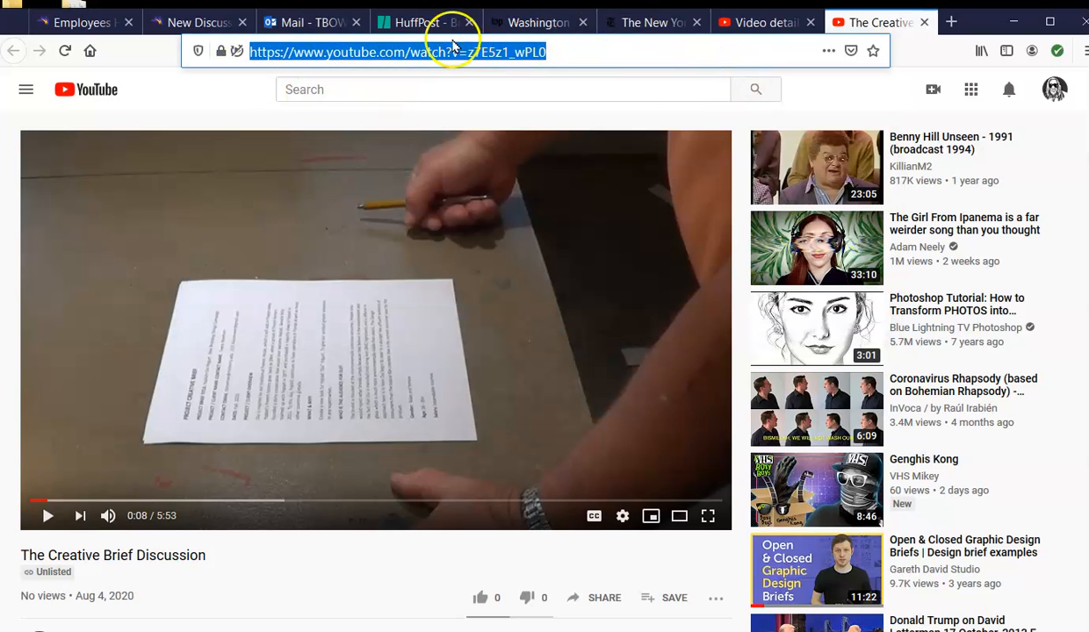
Step: Paste the copied YouTube video address as the link target on the new discussion page and insert the link
{"action": "left_click", "coordinate": [202, 22]}
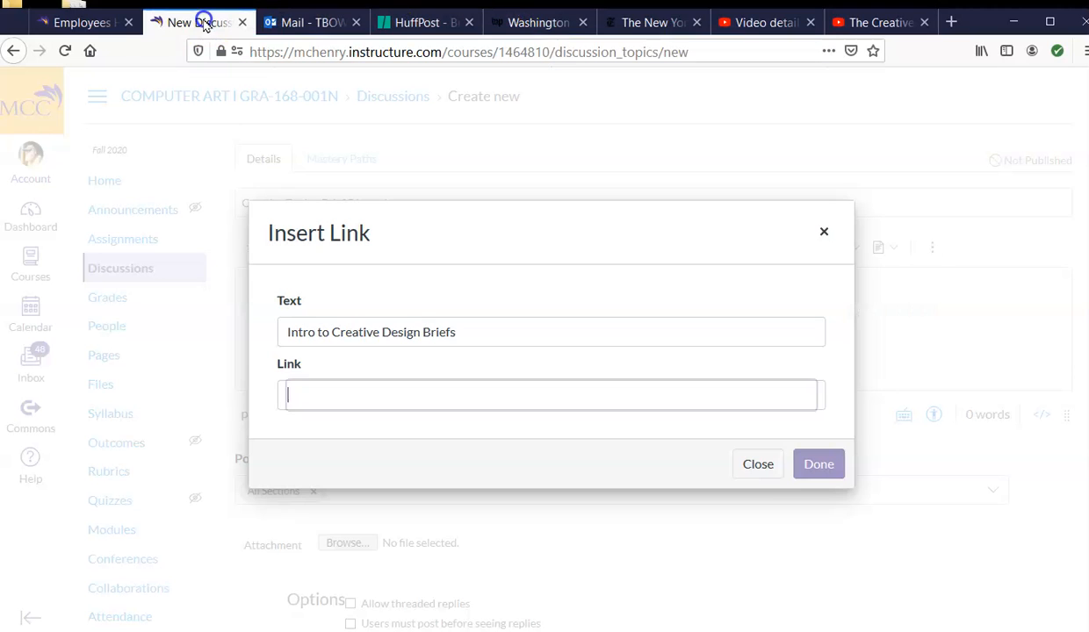
{"action": "left_click", "coordinate": [300, 389]}
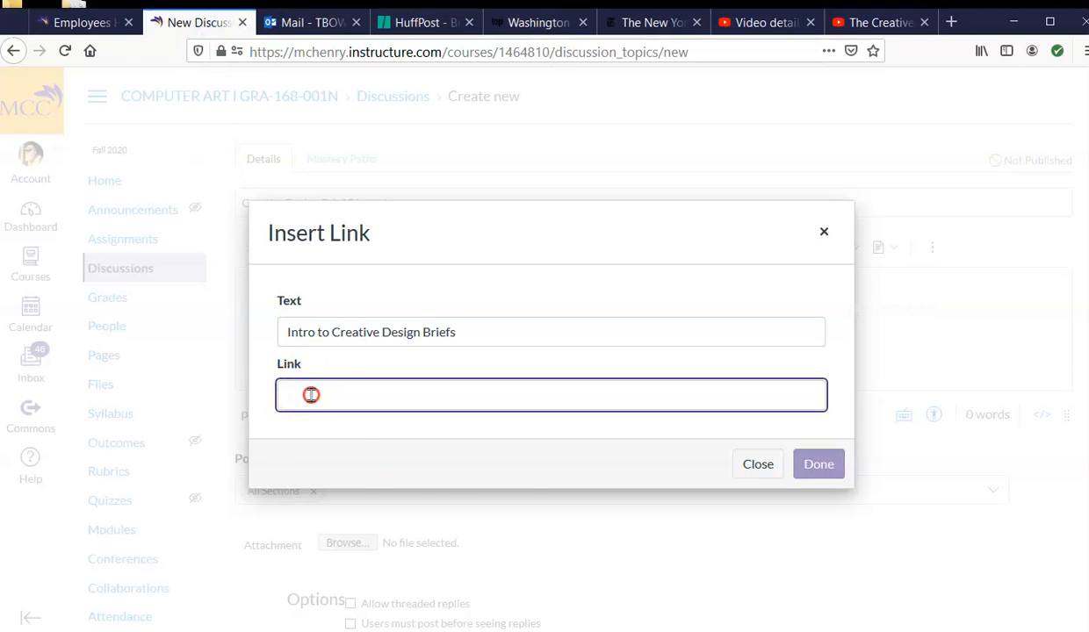
{"action": "right_click", "coordinate": [311, 395]}
{"action": "left_click", "coordinate": [336, 460]}
{"action": "left_click", "coordinate": [817, 464]}
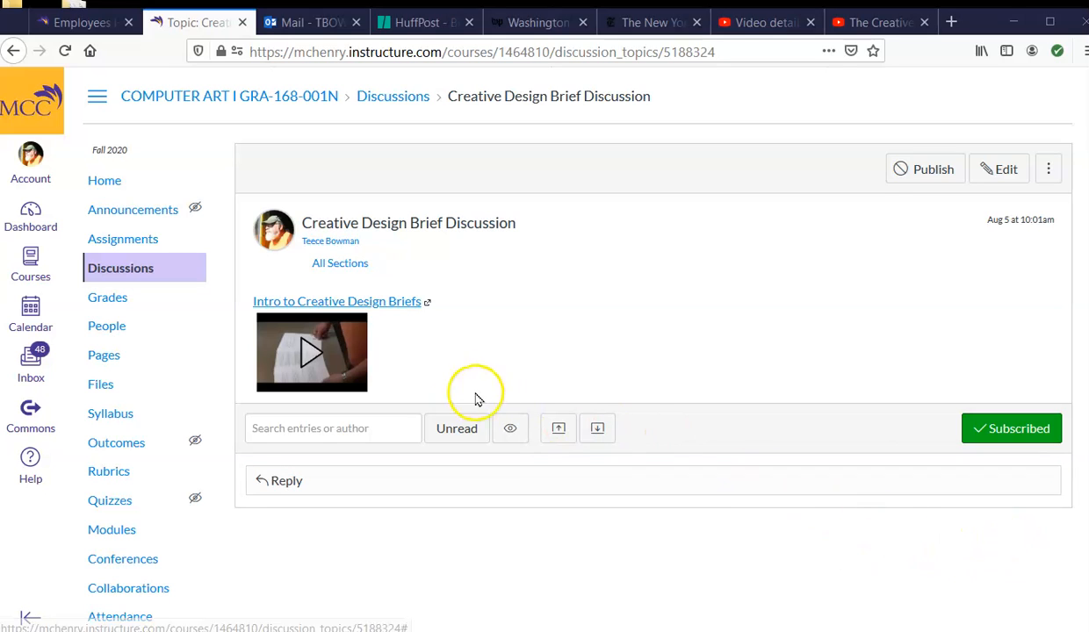
Step: Open the saved Creative Design Brief Discussion for editing
{"action": "left_click", "coordinate": [398, 365]}
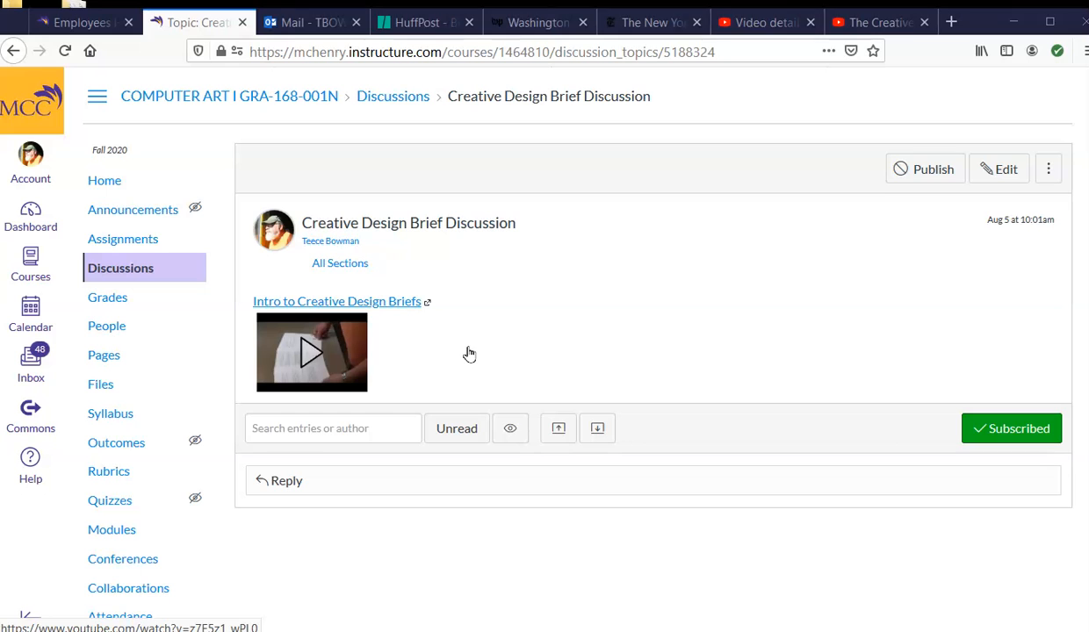
{"action": "left_click", "coordinate": [1001, 172]}
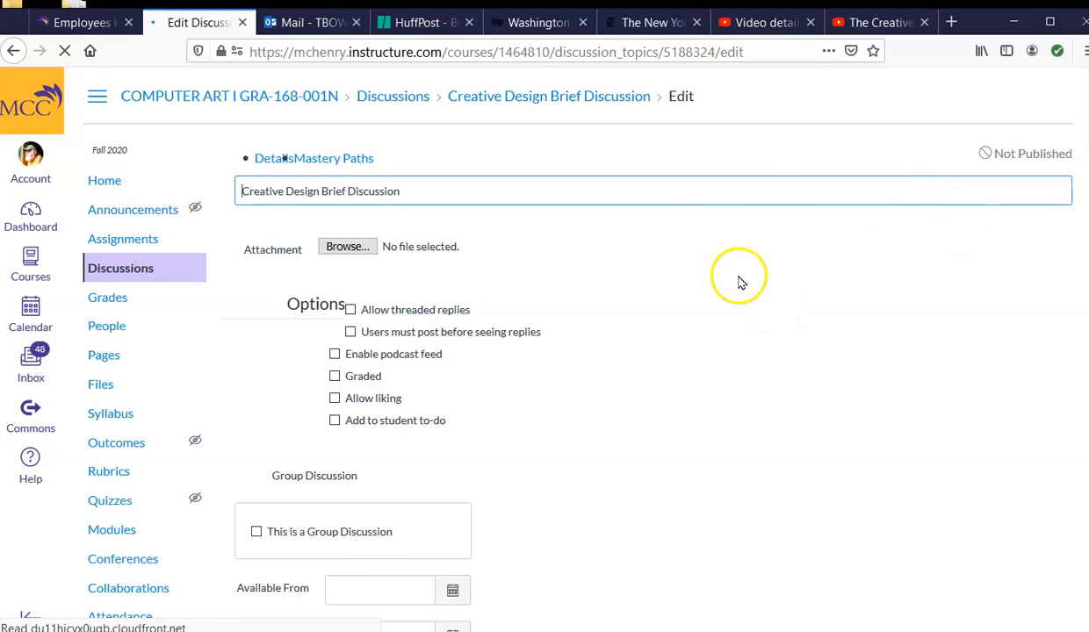
{"action": "scroll", "coordinate": [737, 276], "scroll_direction": "down", "scroll_amount": 2}
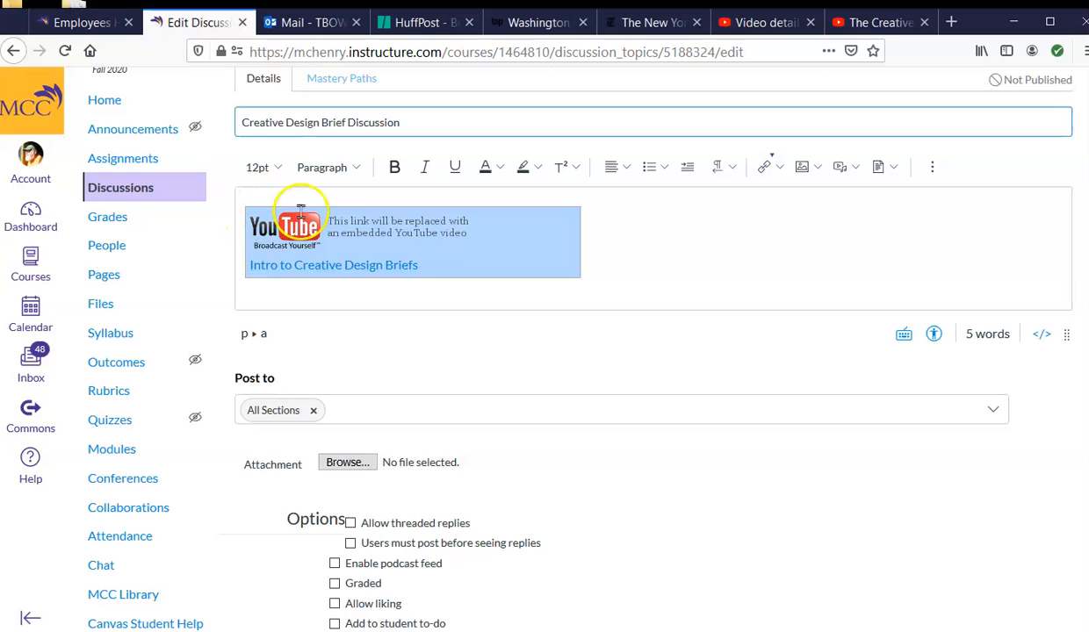
Step: Paste the viewing instructions and six numbered discussion questions on a new line below the intro video link
{"action": "left_click", "coordinate": [597, 270]}
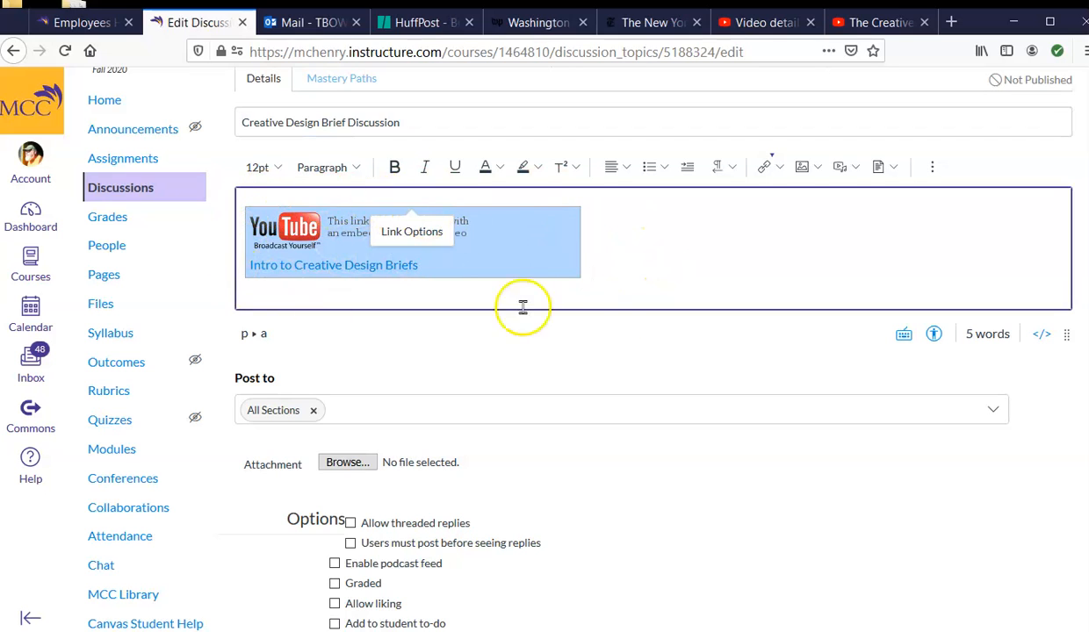
{"action": "left_click", "coordinate": [606, 271]}
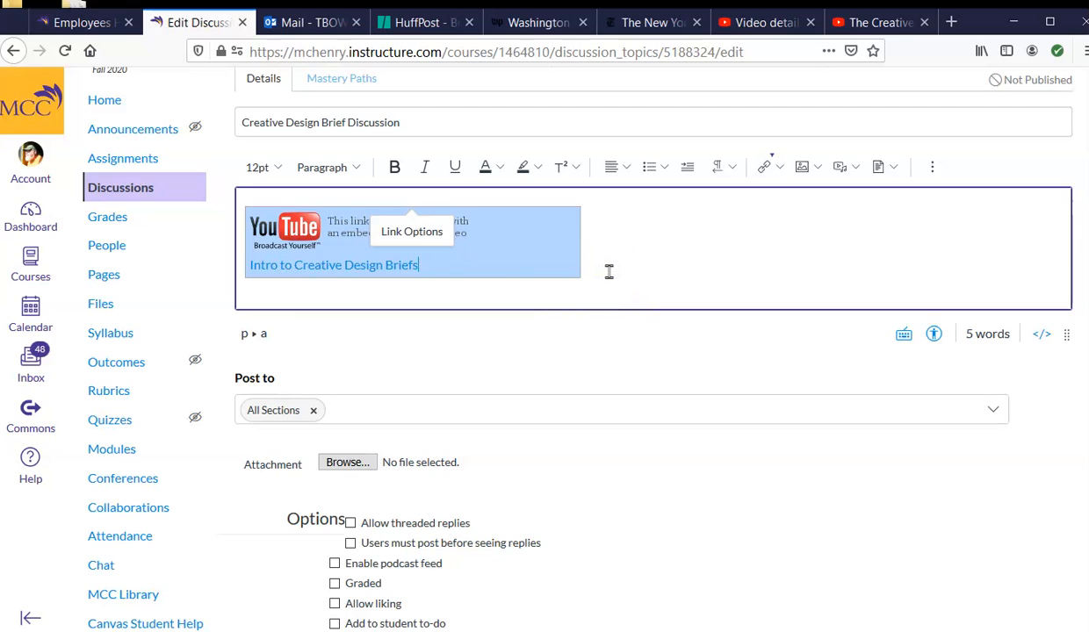
{"action": "key", "text": "Return"}
{"action": "key", "text": "Return"}
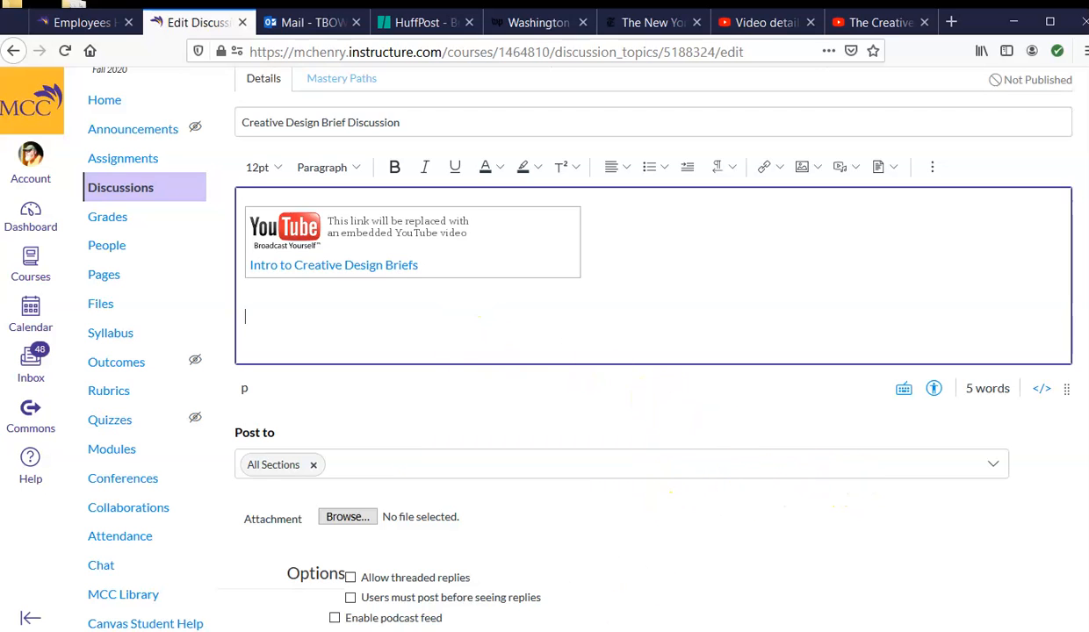
{"action": "key", "text": "ctrl+v"}
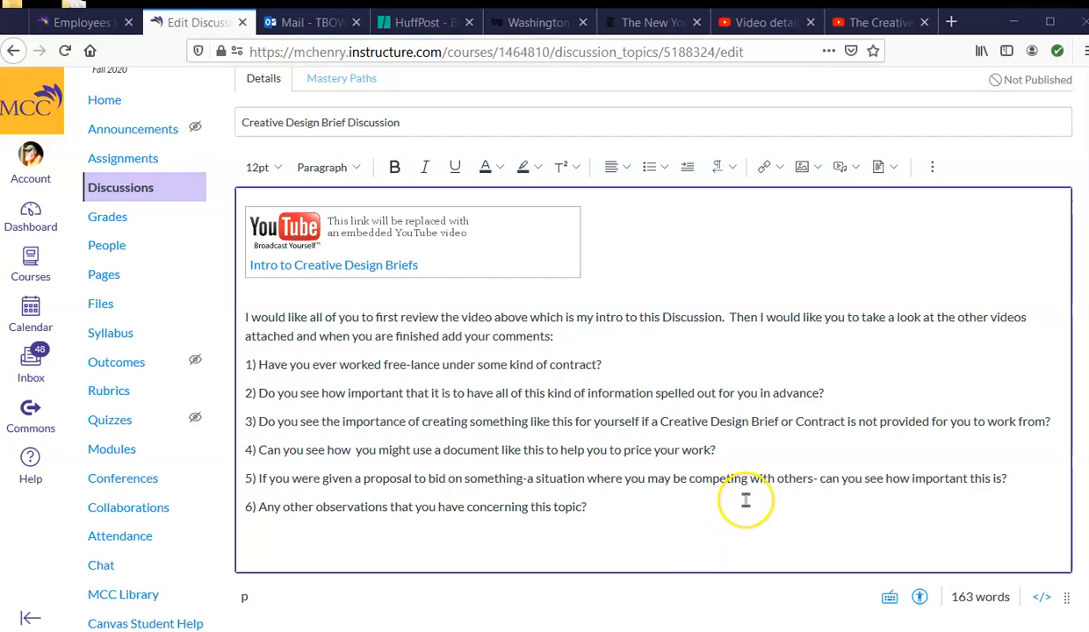
Step: Look over the discussion's pasted questions, posting options and availability settings
{"action": "scroll", "coordinate": [747, 498], "scroll_direction": "down", "scroll_amount": 2}
{"action": "scroll", "coordinate": [746, 507], "scroll_direction": "down", "scroll_amount": 10}
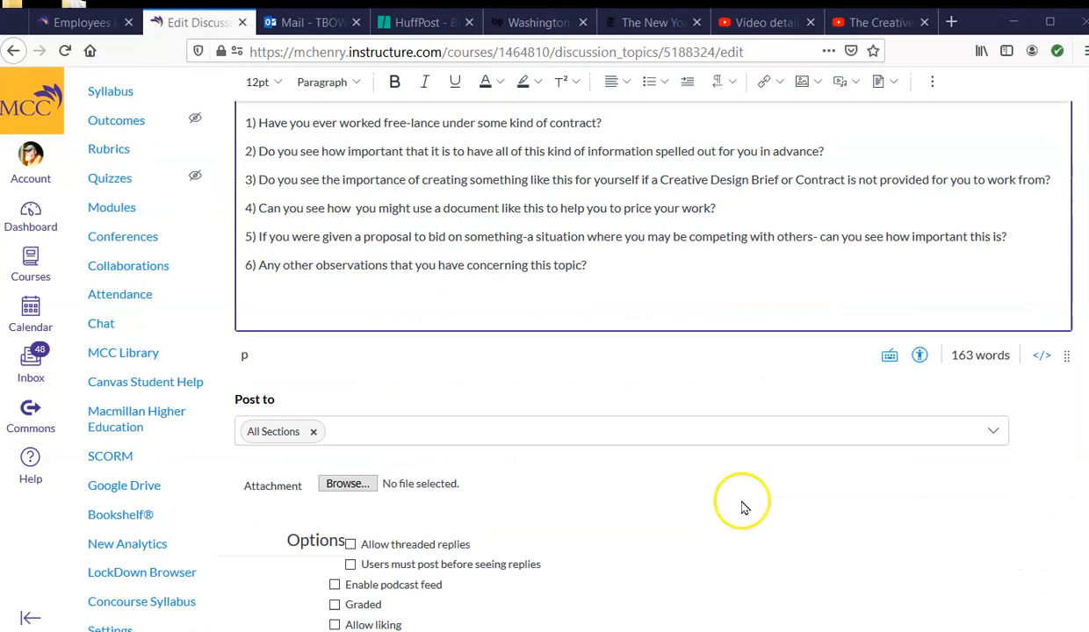
{"action": "scroll", "coordinate": [678, 519], "scroll_direction": "down", "scroll_amount": 2}
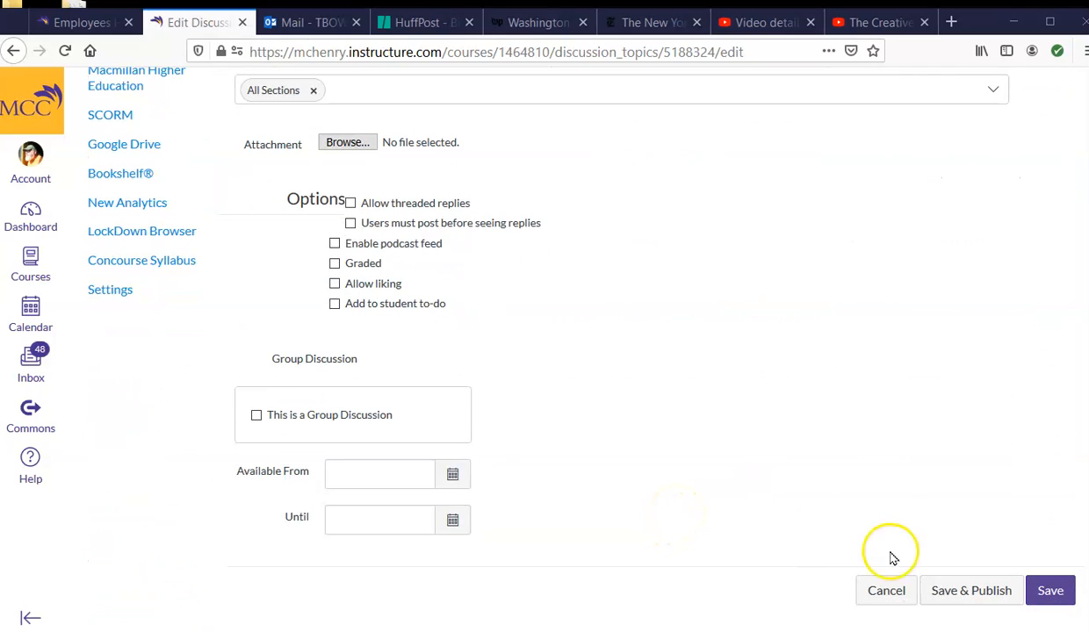
{"action": "scroll", "coordinate": [878, 544], "scroll_direction": "up", "scroll_amount": 12}
{"action": "scroll", "coordinate": [839, 492], "scroll_direction": "up", "scroll_amount": 2}
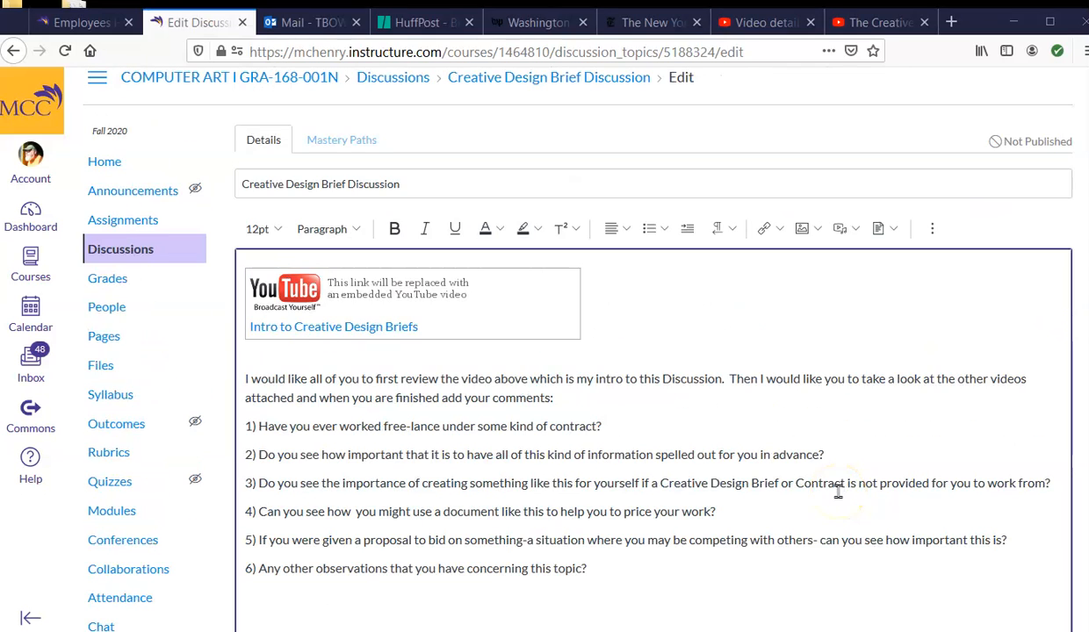
{"action": "scroll", "coordinate": [839, 492], "scroll_direction": "down", "scroll_amount": 2}
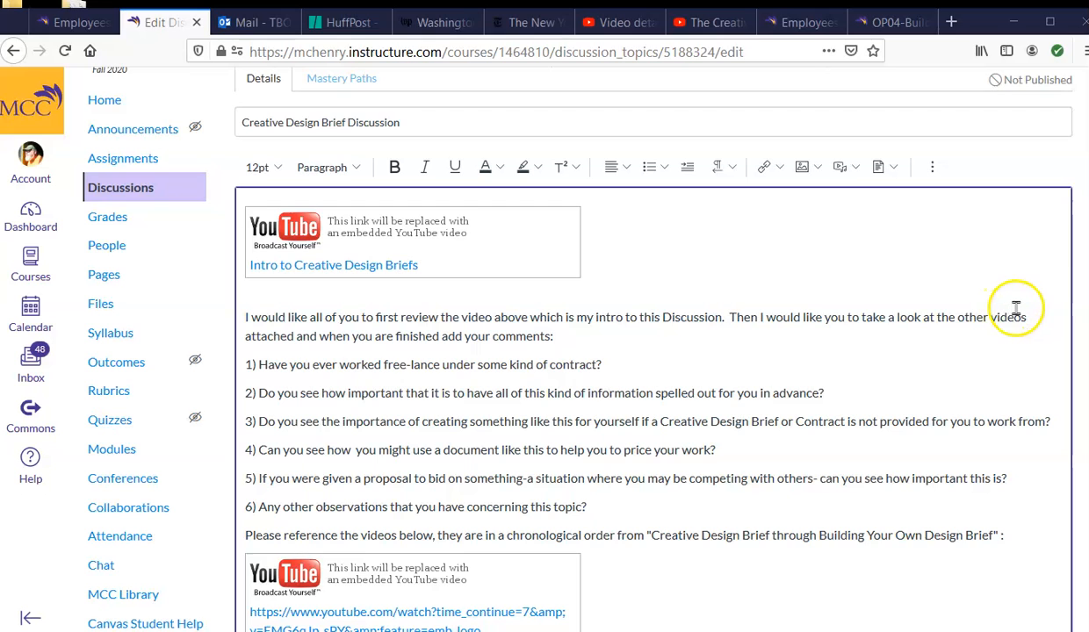
Step: Review the reference videos paragraph and the YouTube links listed below the numbered questions
{"action": "scroll", "coordinate": [1018, 308], "scroll_direction": "down", "scroll_amount": 1}
{"action": "scroll", "coordinate": [1020, 305], "scroll_direction": "up", "scroll_amount": 1}
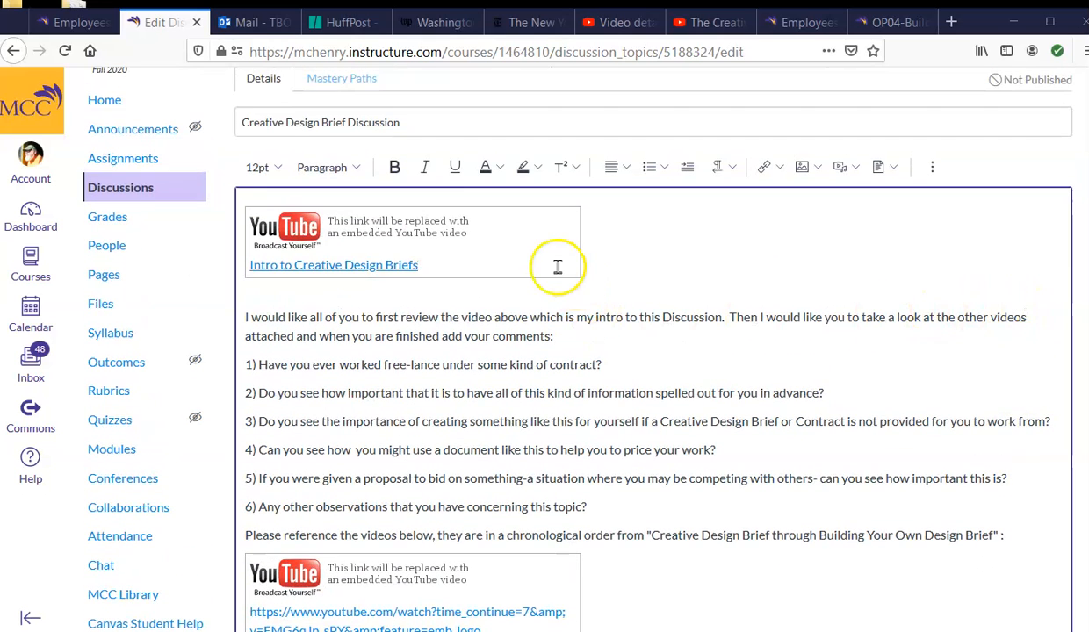
{"action": "scroll", "coordinate": [812, 279], "scroll_direction": "down", "scroll_amount": 5}
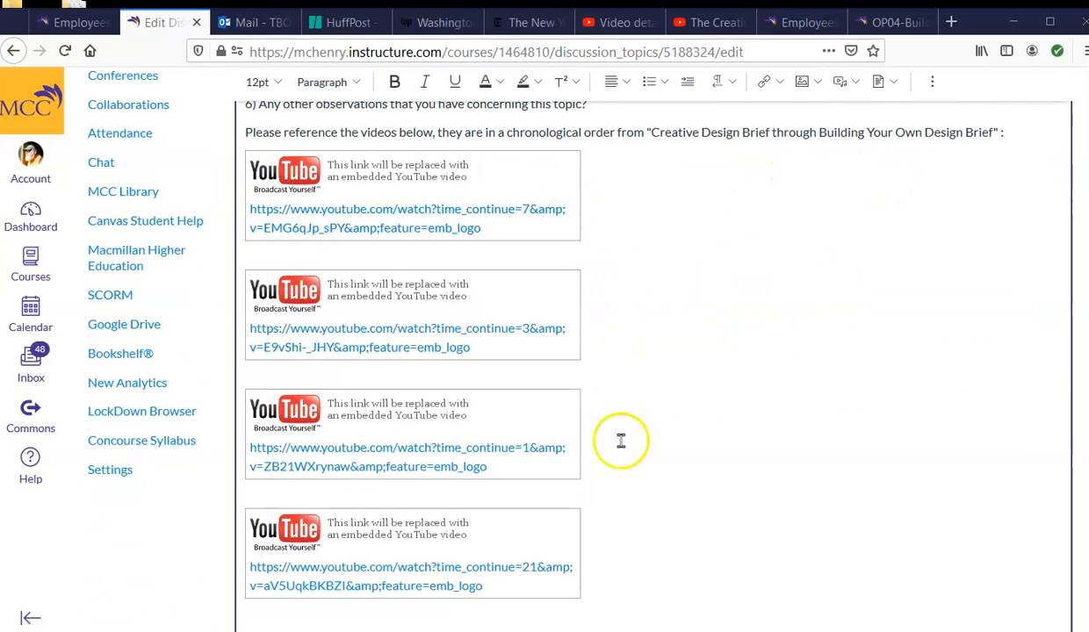
{"action": "scroll", "coordinate": [716, 434], "scroll_direction": "down", "scroll_amount": 1}
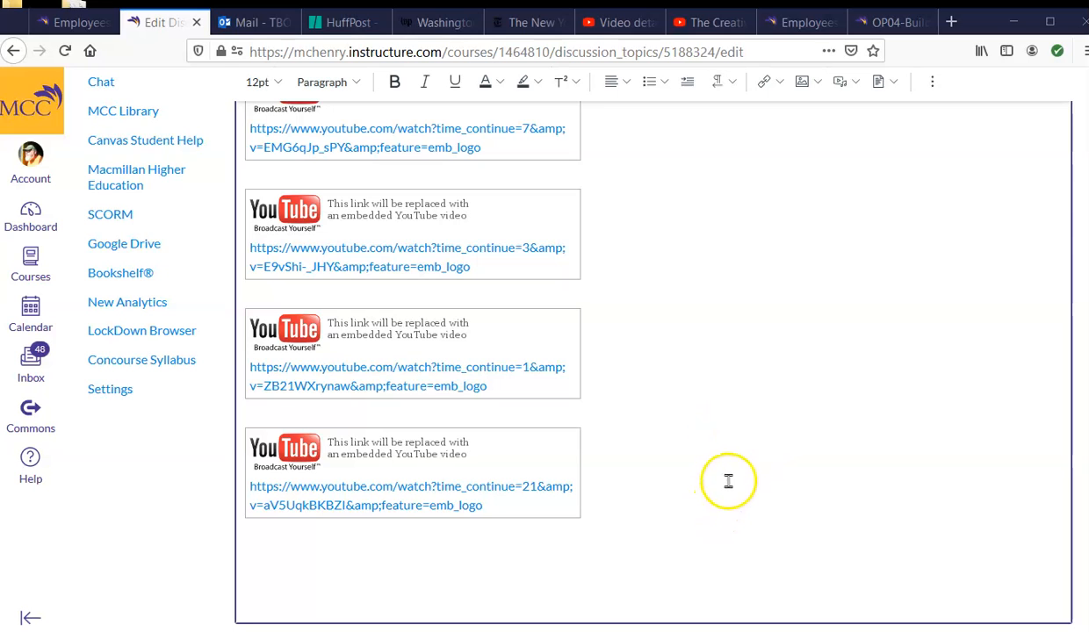
{"action": "scroll", "coordinate": [749, 476], "scroll_direction": "up", "scroll_amount": 3}
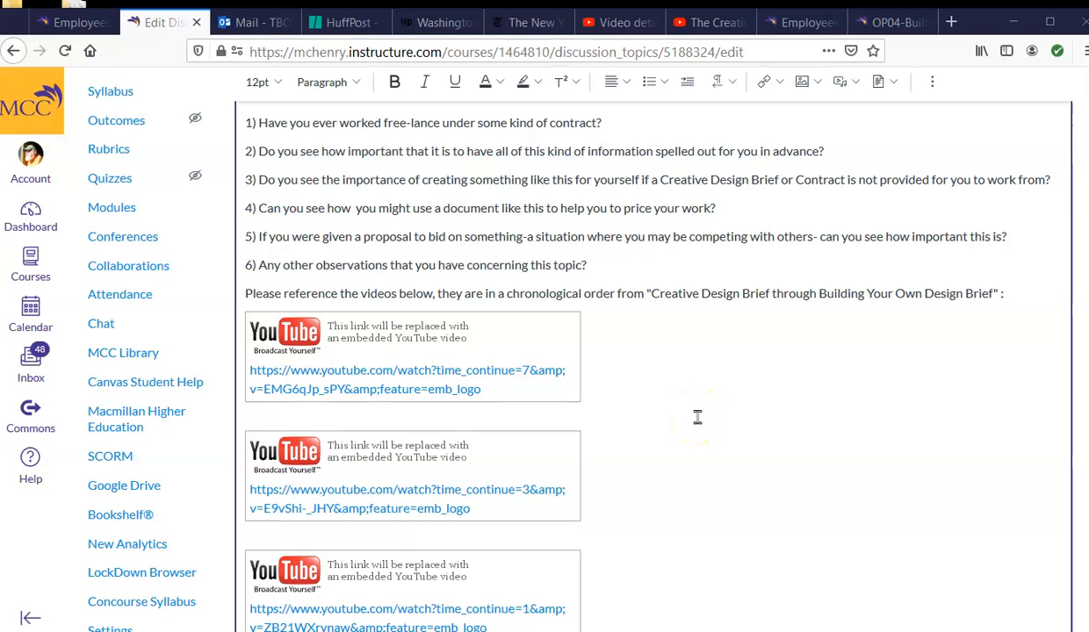
{"action": "scroll", "coordinate": [697, 418], "scroll_direction": "down", "scroll_amount": 4}
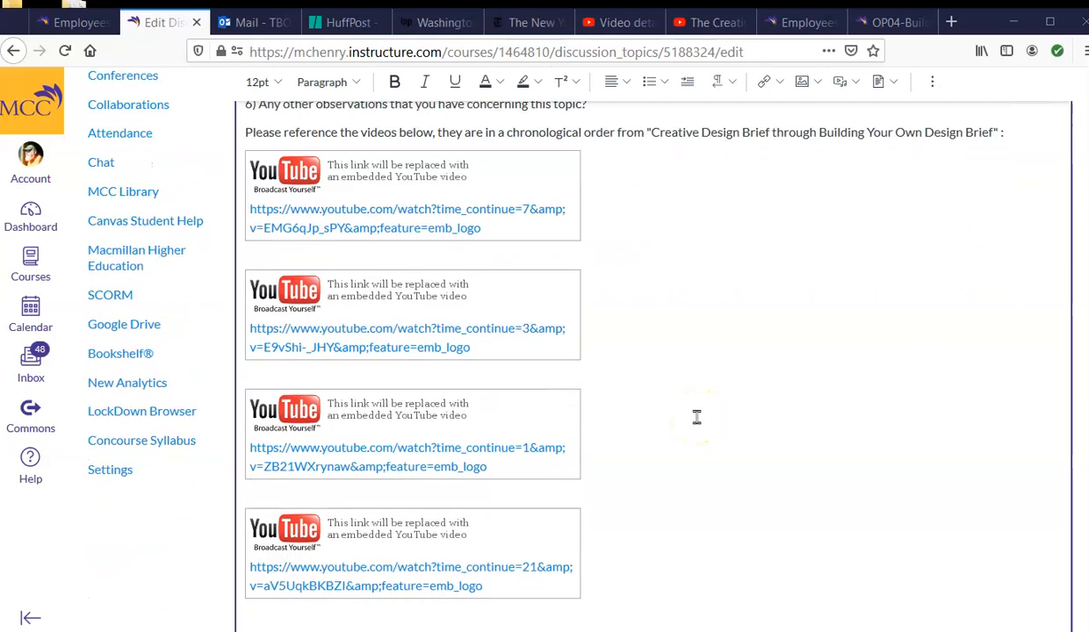
{"action": "scroll", "coordinate": [696, 418], "scroll_direction": "down", "scroll_amount": 2}
{"action": "scroll", "coordinate": [690, 365], "scroll_direction": "up", "scroll_amount": 6}
{"action": "scroll", "coordinate": [691, 365], "scroll_direction": "down", "scroll_amount": 8}
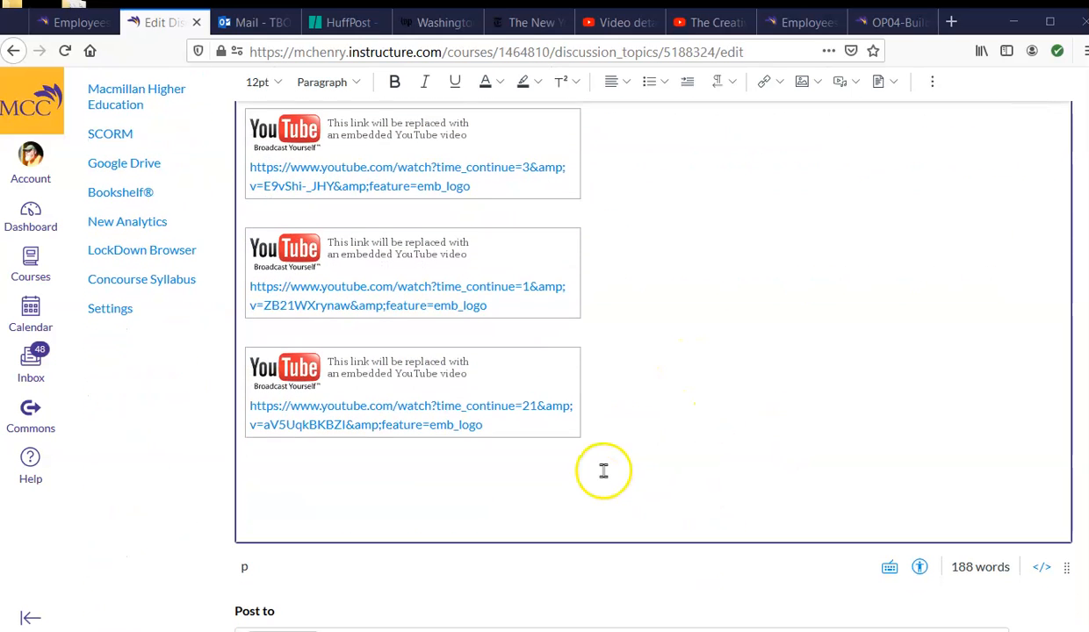
Step: Paste the copied YouTube address on a new line below the last reference video, and delete that pasted address
{"action": "left_click", "coordinate": [257, 457]}
{"action": "key", "text": "Return"}
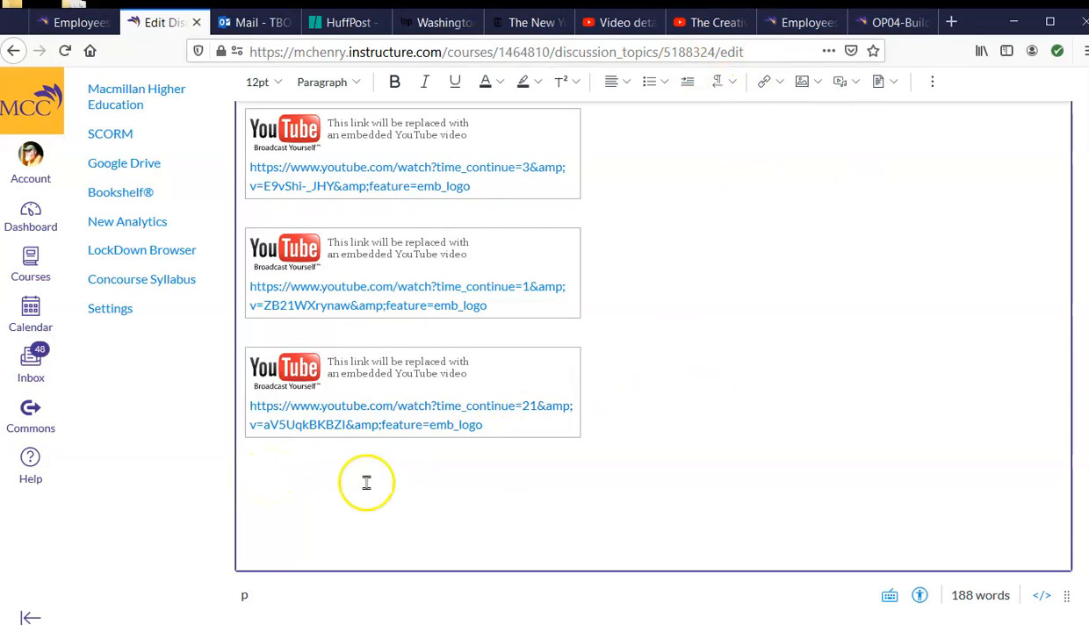
{"action": "right_click", "coordinate": [262, 482]}
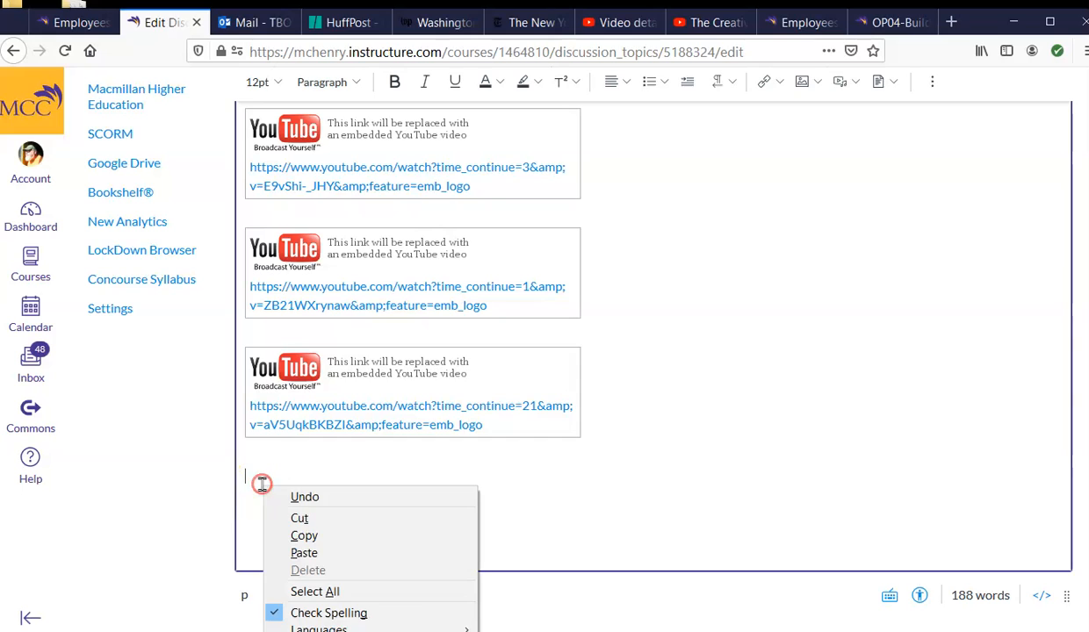
{"action": "left_click", "coordinate": [309, 553]}
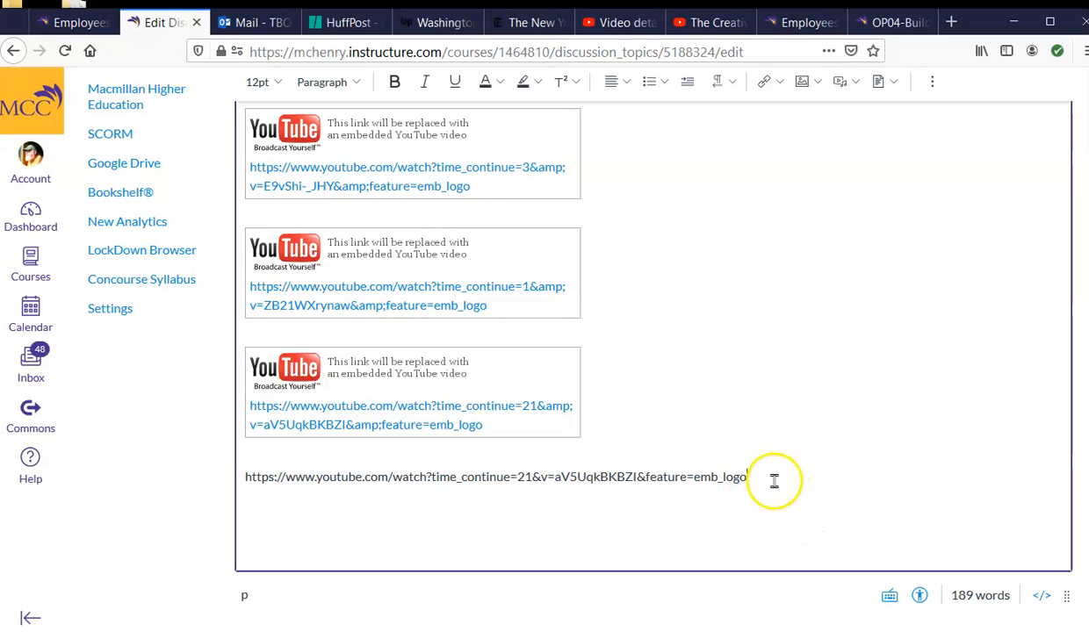
{"action": "left_click_drag", "start_coordinate": [731, 479], "coordinate": [241, 477]}
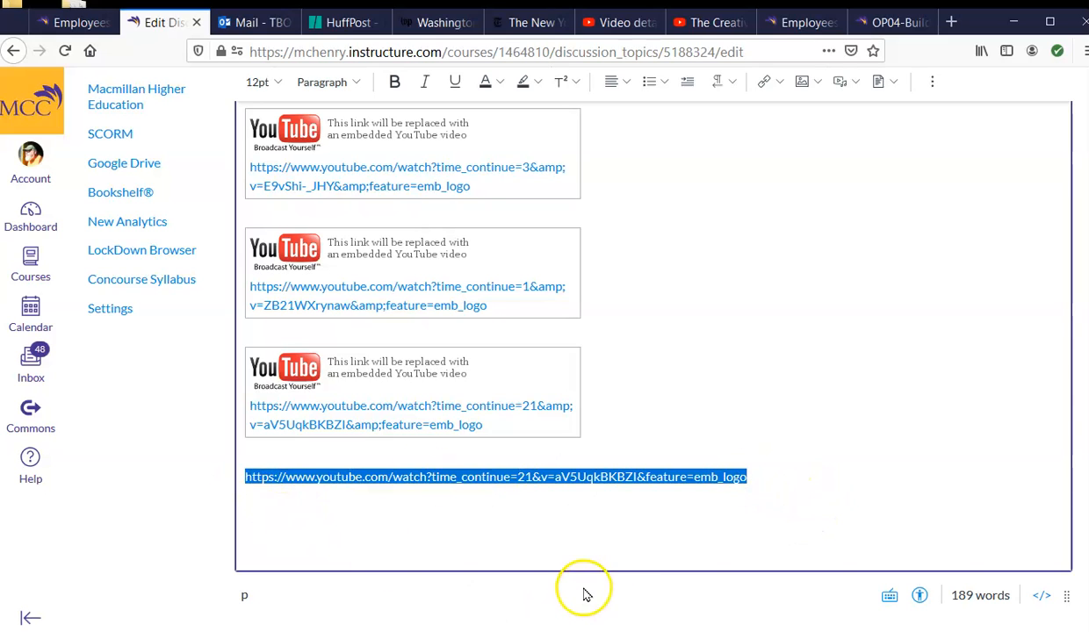
{"action": "key", "text": "BackSpace"}
{"action": "scroll", "coordinate": [714, 439], "scroll_direction": "up", "scroll_amount": 1}
{"action": "scroll", "coordinate": [715, 439], "scroll_direction": "up", "scroll_amount": 6}
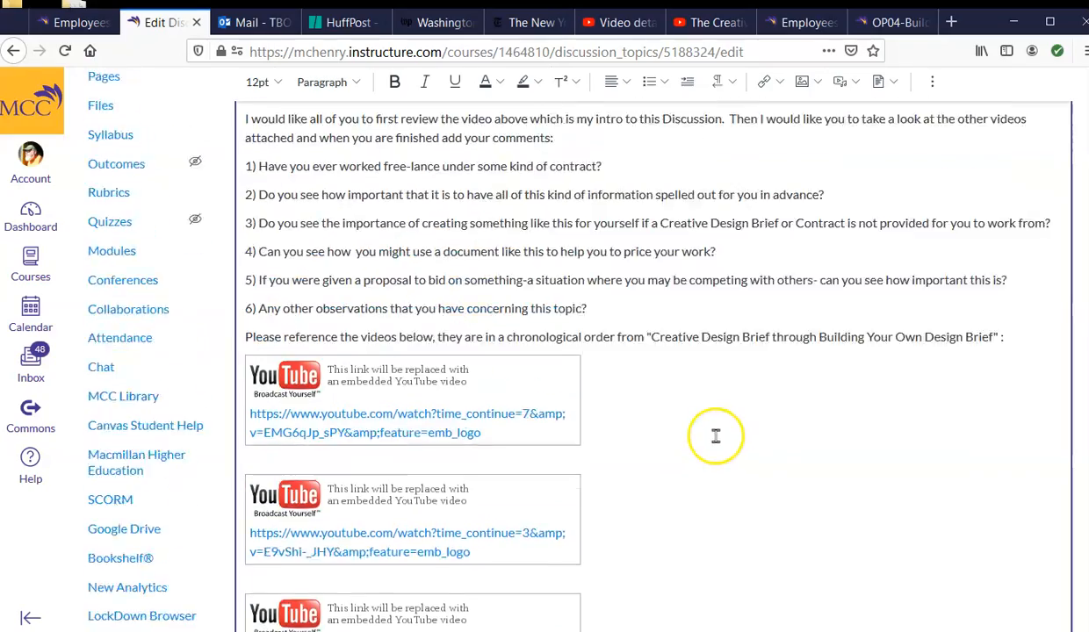
{"action": "scroll", "coordinate": [758, 413], "scroll_direction": "down", "scroll_amount": 3}
{"action": "scroll", "coordinate": [789, 407], "scroll_direction": "up", "scroll_amount": 3}
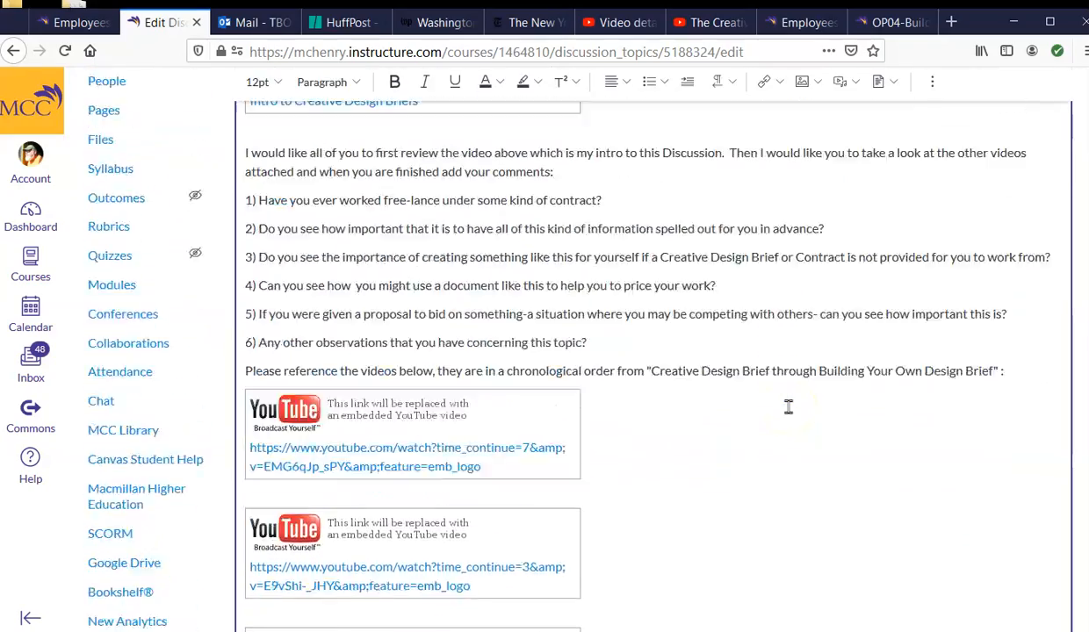
{"action": "scroll", "coordinate": [789, 406], "scroll_direction": "up", "scroll_amount": 1}
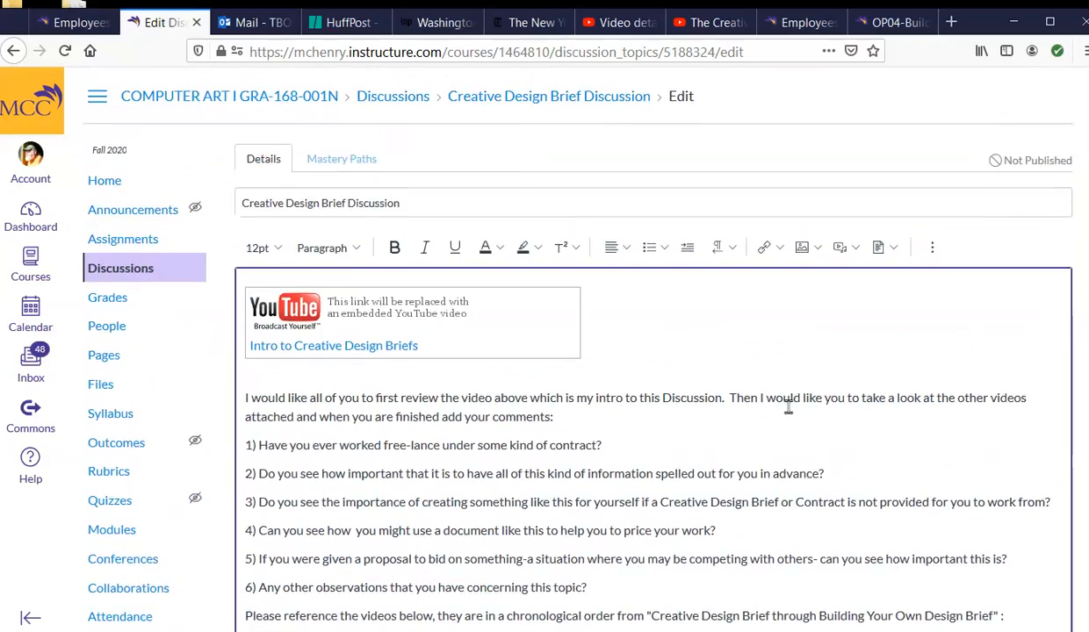
Step: Save the Creative Design Brief Discussion without publishing it, leaving its posting options and availability dates unset
{"action": "scroll", "coordinate": [788, 406], "scroll_direction": "down", "scroll_amount": 15}
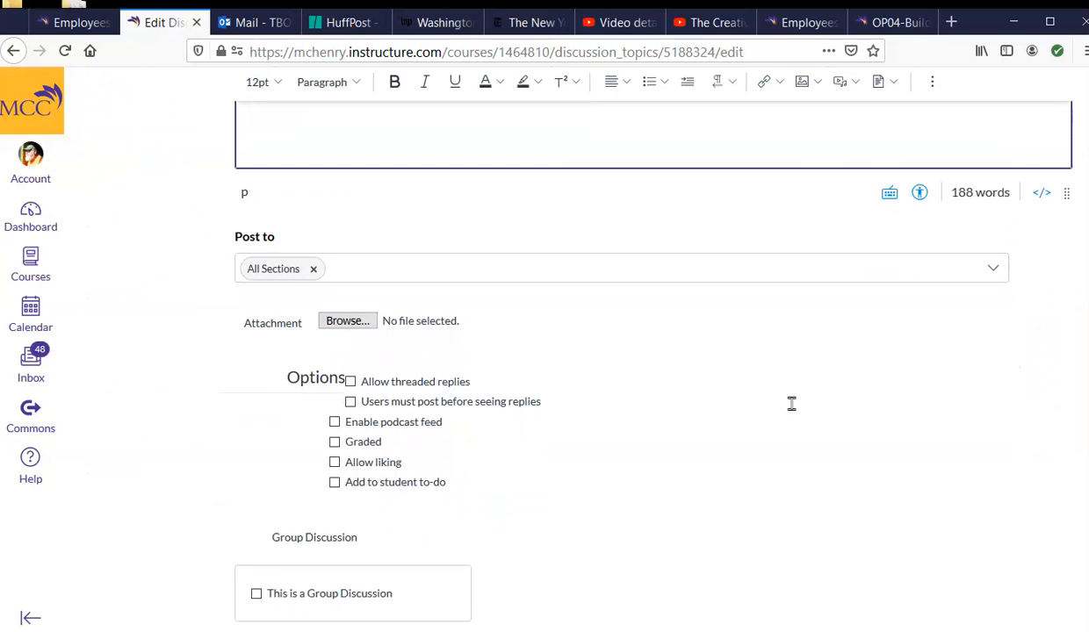
{"action": "scroll", "coordinate": [791, 403], "scroll_direction": "down", "scroll_amount": 2}
{"action": "scroll", "coordinate": [792, 410], "scroll_direction": "down", "scroll_amount": 1}
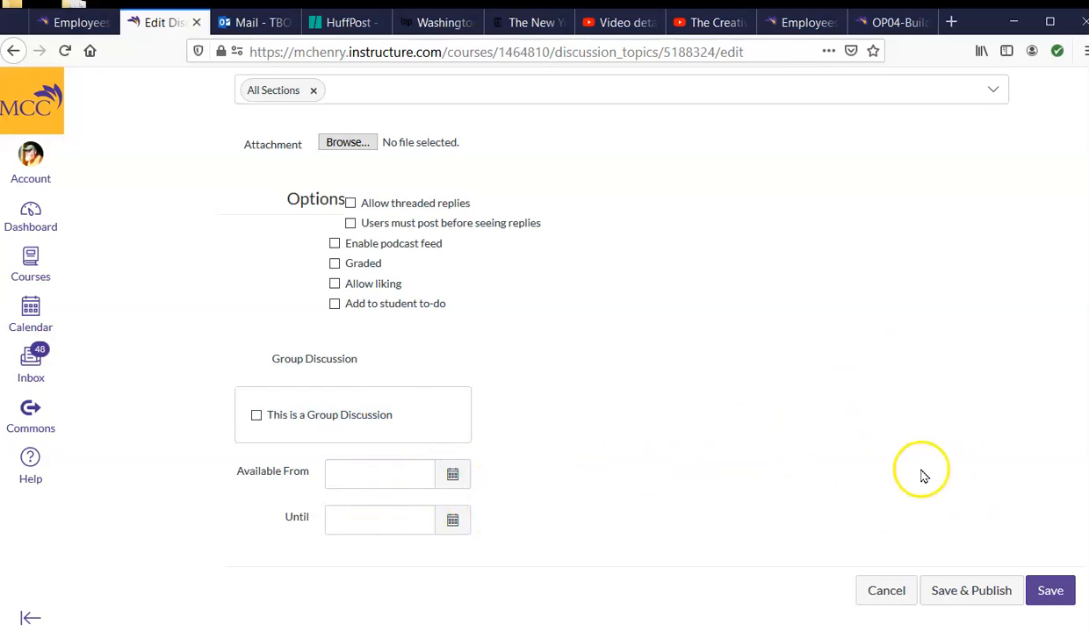
{"action": "left_click", "coordinate": [1052, 593]}
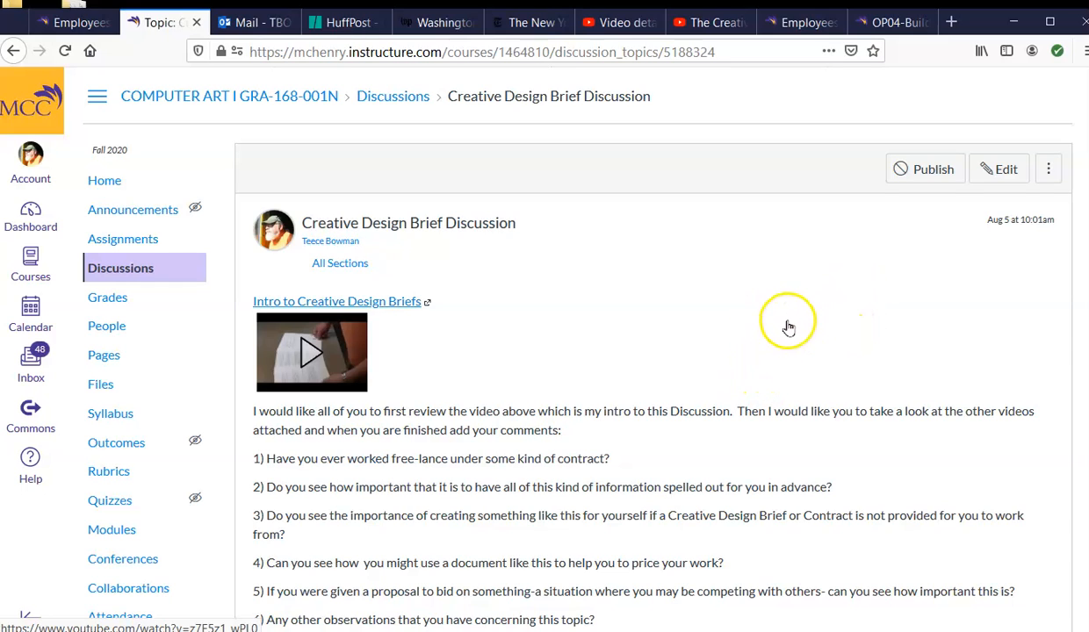
Step: Review the saved discussion page from the intro video and numbered questions through the embedded reference videos to the reply area
{"action": "scroll", "coordinate": [838, 339], "scroll_direction": "down", "scroll_amount": 4}
{"action": "scroll", "coordinate": [850, 342], "scroll_direction": "down", "scroll_amount": 4}
{"action": "scroll", "coordinate": [849, 342], "scroll_direction": "up", "scroll_amount": 1}
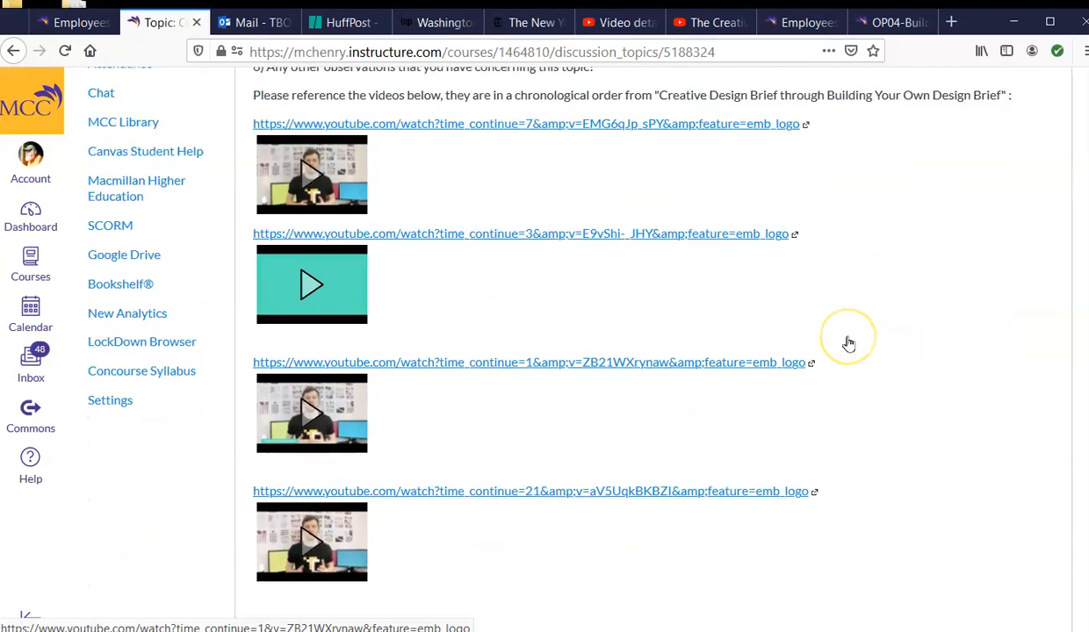
{"action": "scroll", "coordinate": [849, 342], "scroll_direction": "up", "scroll_amount": 1}
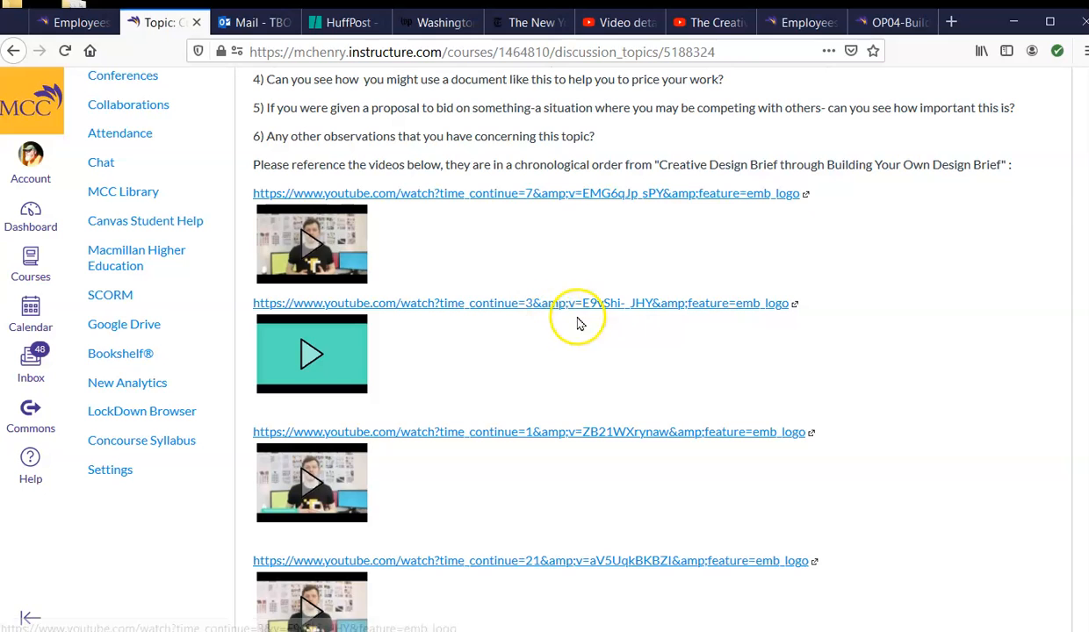
{"action": "scroll", "coordinate": [945, 346], "scroll_direction": "up", "scroll_amount": 6}
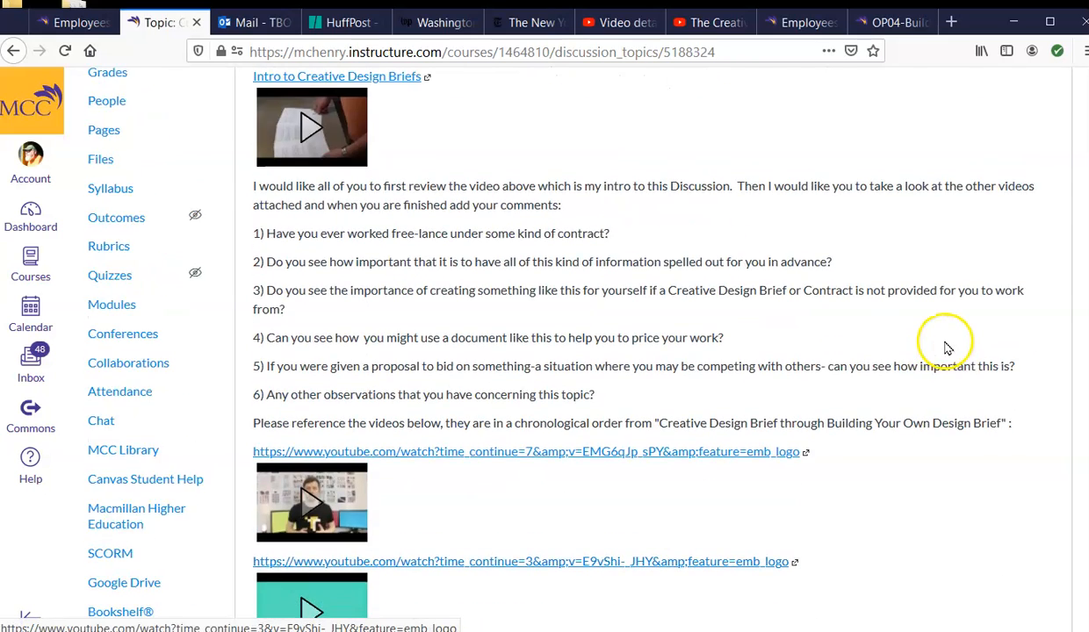
{"action": "scroll", "coordinate": [948, 348], "scroll_direction": "down", "scroll_amount": 2}
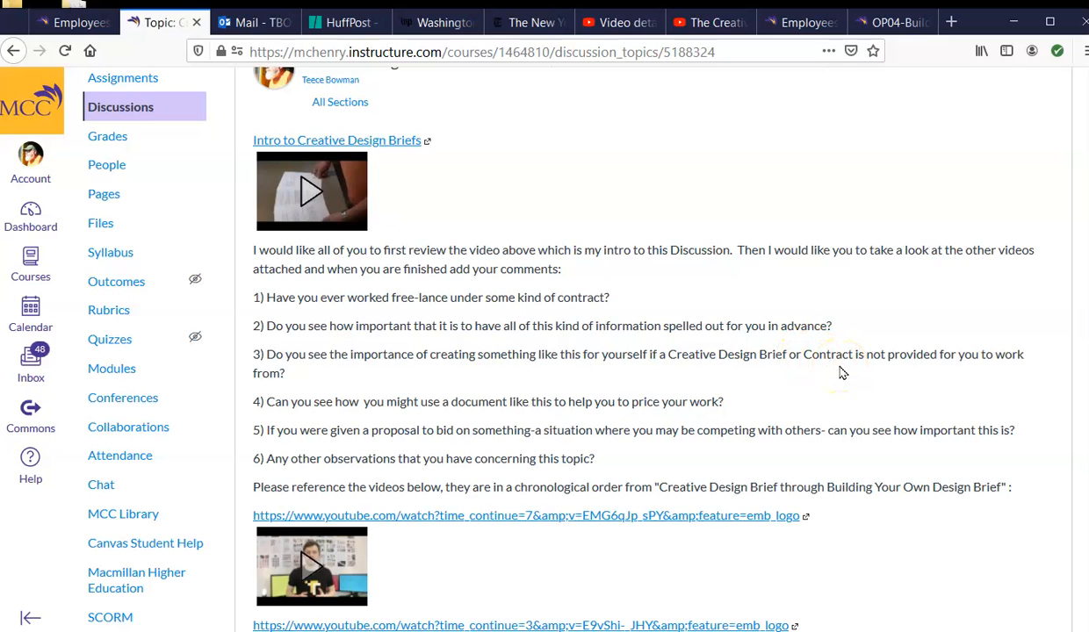
{"action": "scroll", "coordinate": [842, 373], "scroll_direction": "down", "scroll_amount": 5}
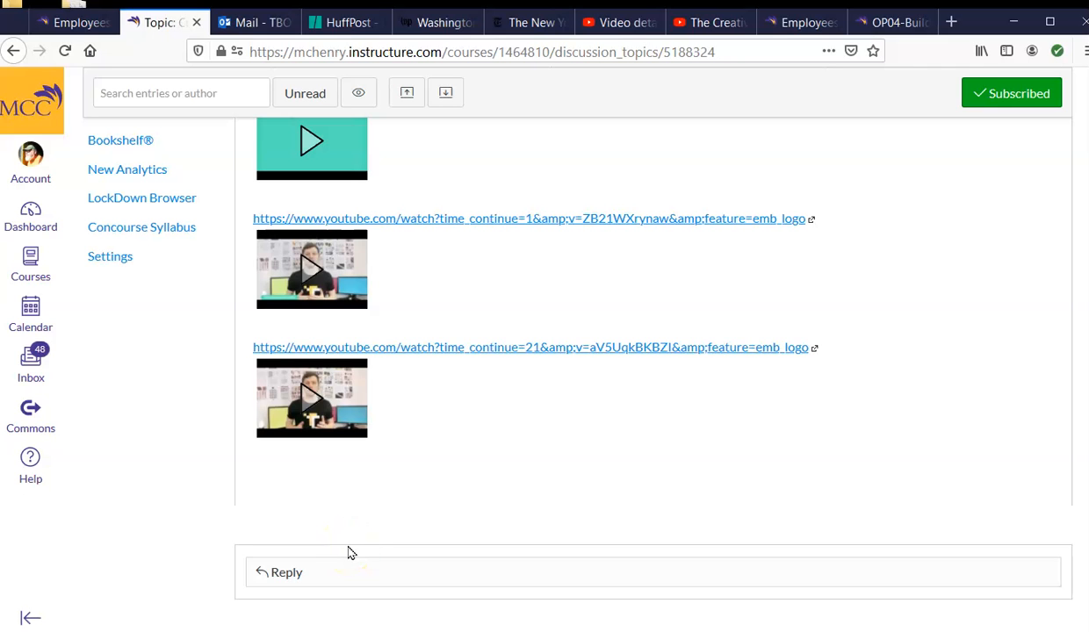
{"action": "scroll", "coordinate": [797, 433], "scroll_direction": "up", "scroll_amount": 6}
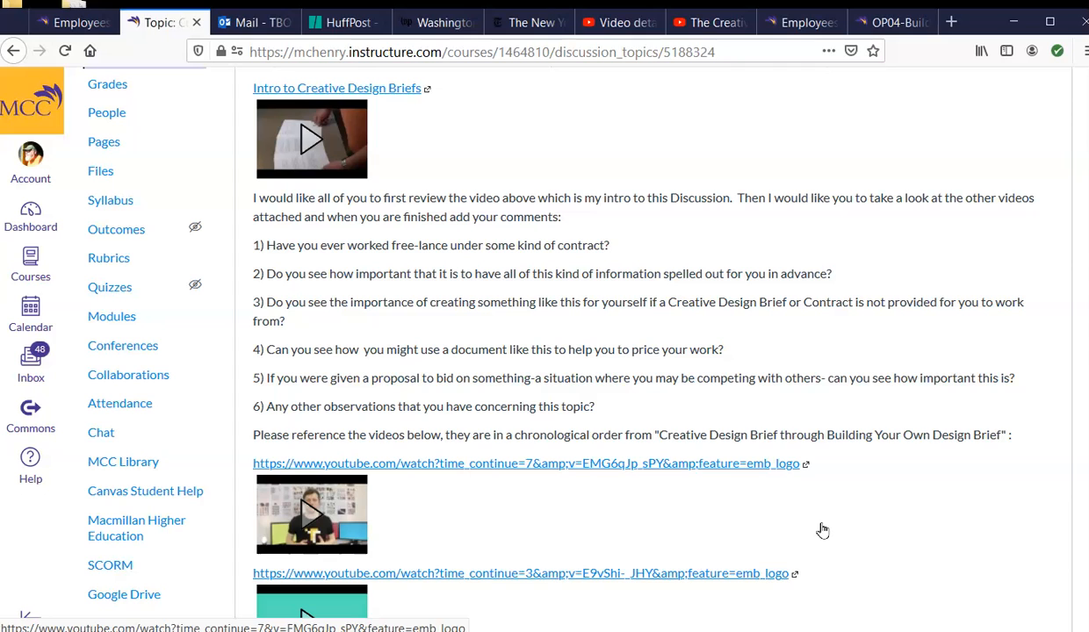
{"action": "scroll", "coordinate": [613, 357], "scroll_direction": "up", "scroll_amount": 3}
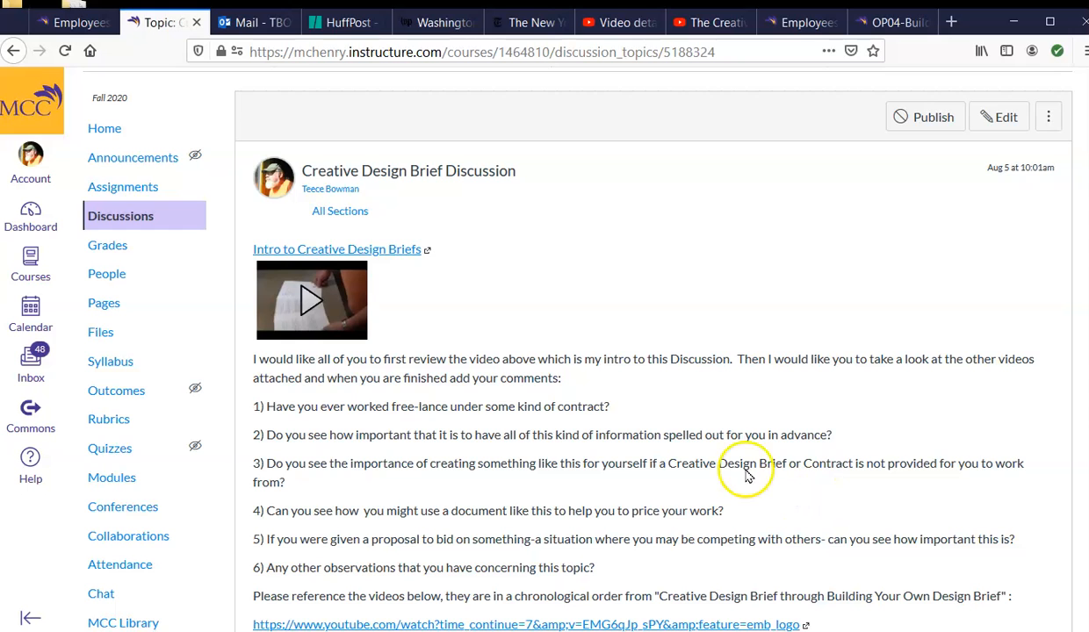
{"action": "scroll", "coordinate": [742, 463], "scroll_direction": "down", "scroll_amount": 3}
{"action": "scroll", "coordinate": [747, 465], "scroll_direction": "down", "scroll_amount": 5}
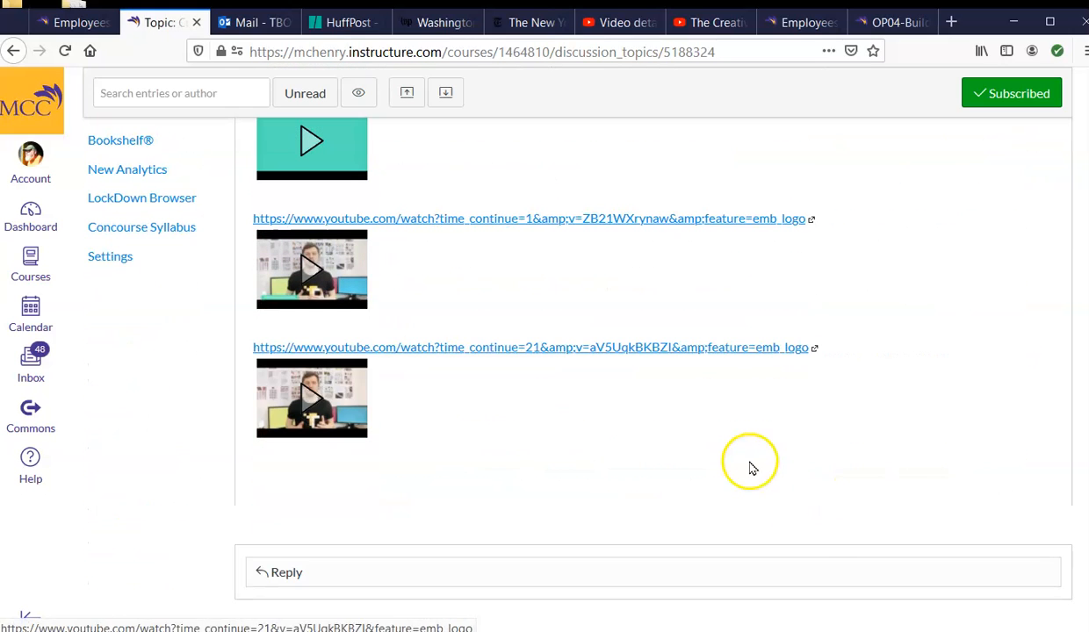